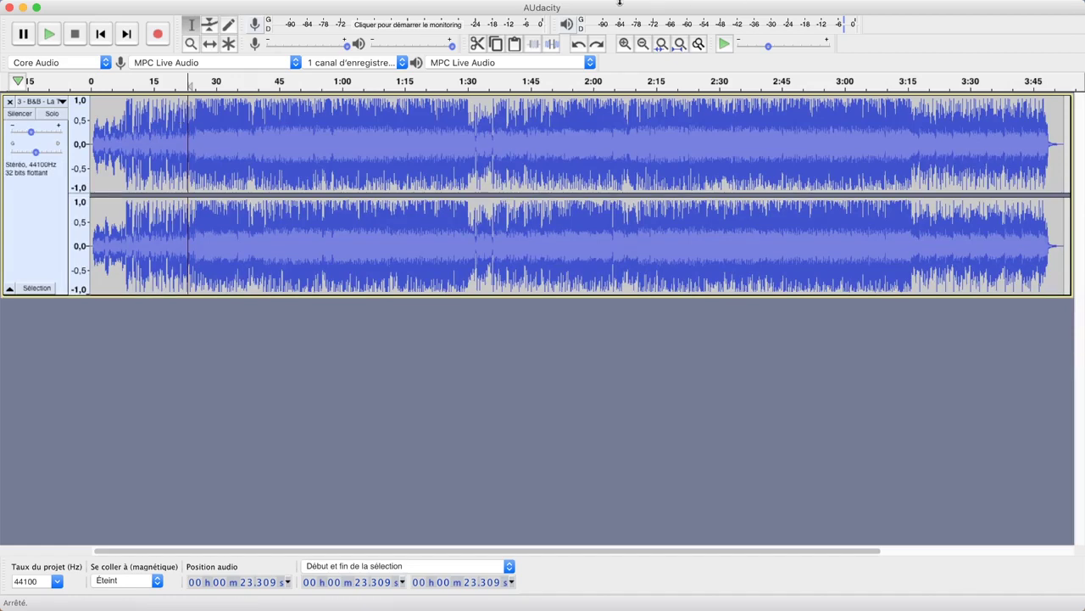
Play the original track from about the 7-second mark to hear the vocals, and stop playback.
{"action": "left_click", "coordinate": [454, 8]}
{"action": "left_click", "coordinate": [454, 8]}
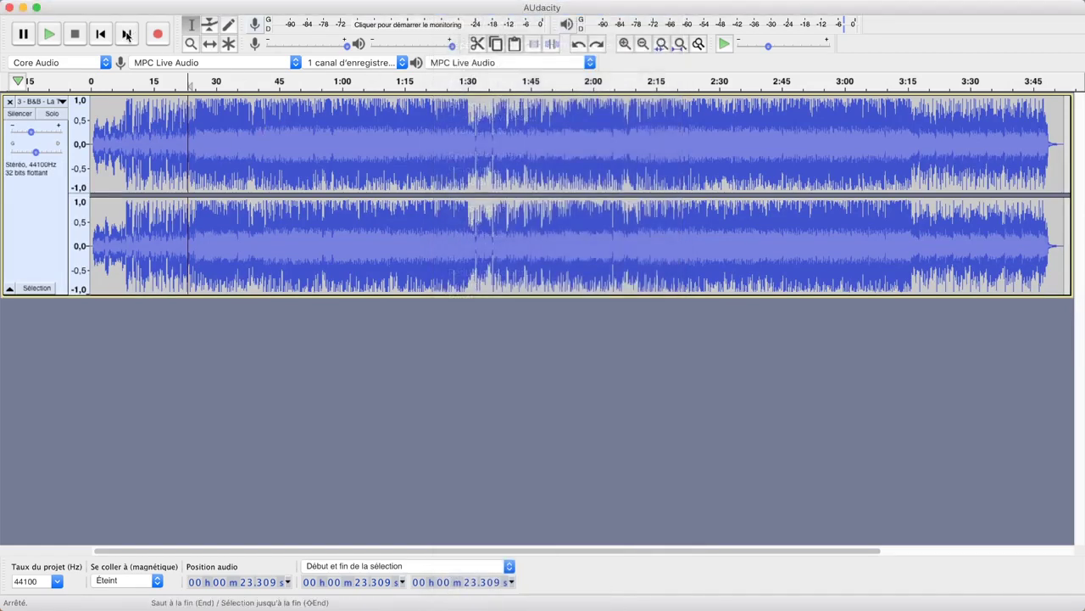
{"action": "left_click", "coordinate": [119, 129]}
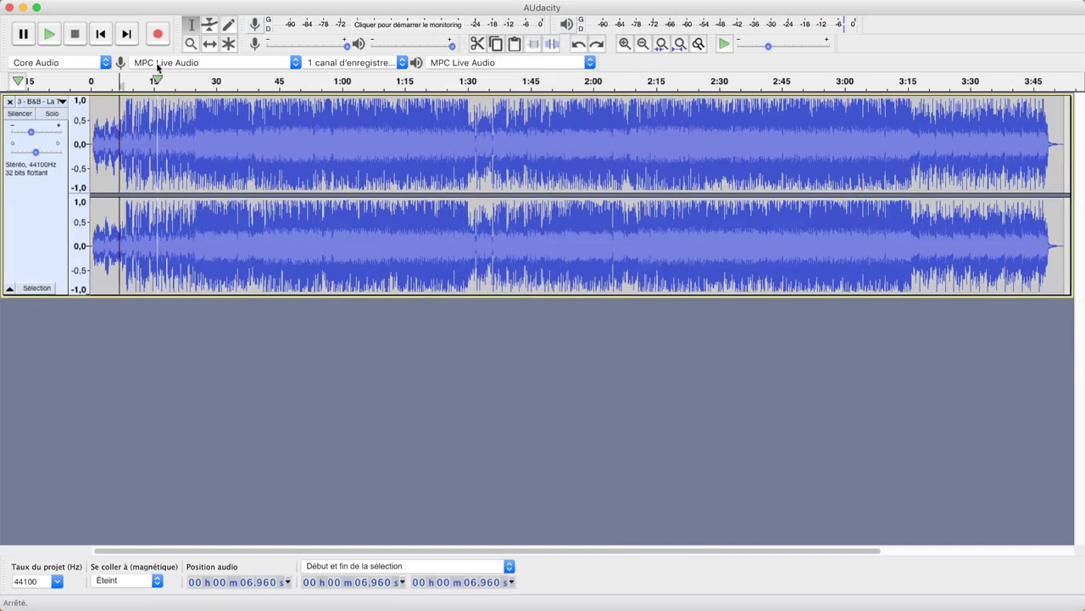
{"action": "left_click", "coordinate": [51, 34]}
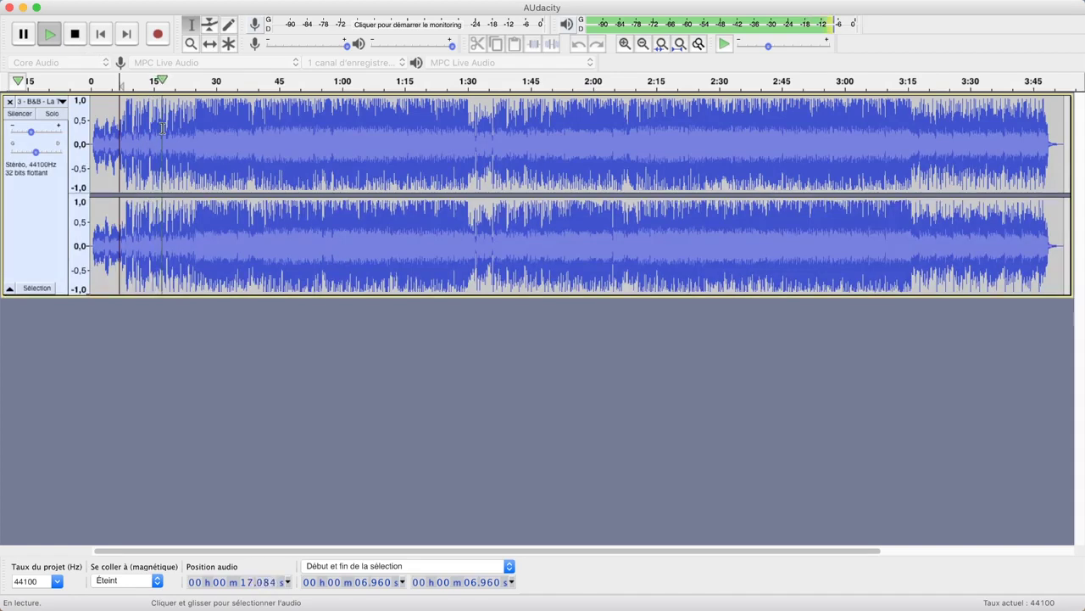
{"action": "key", "text": "space"}
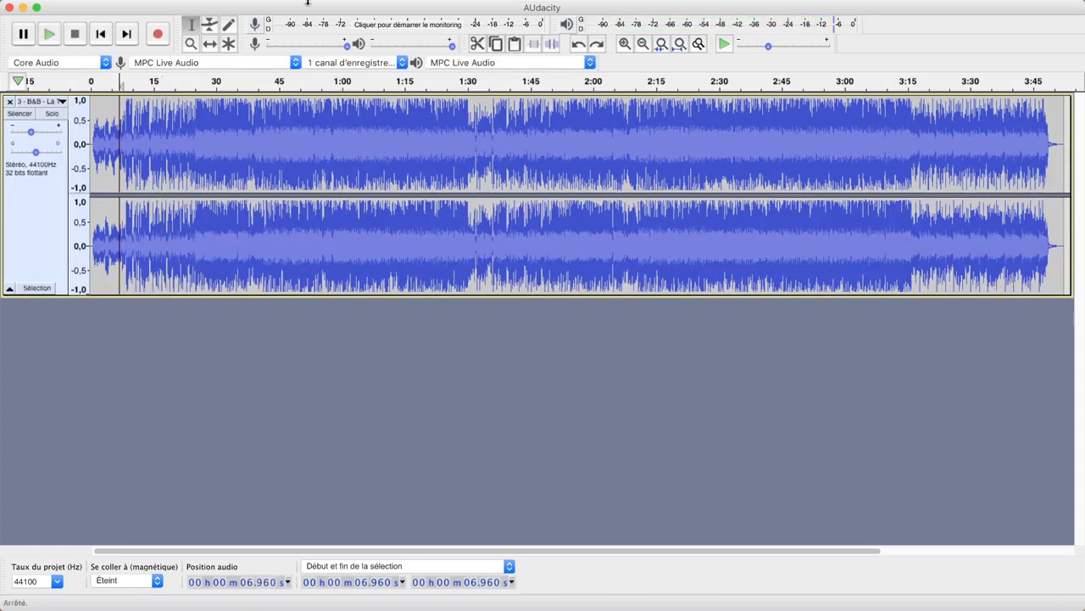
Select the whole track and open Réduction et isolation vocale with the action "Suppression des voix: vers mono".
{"action": "key", "text": "super+a"}
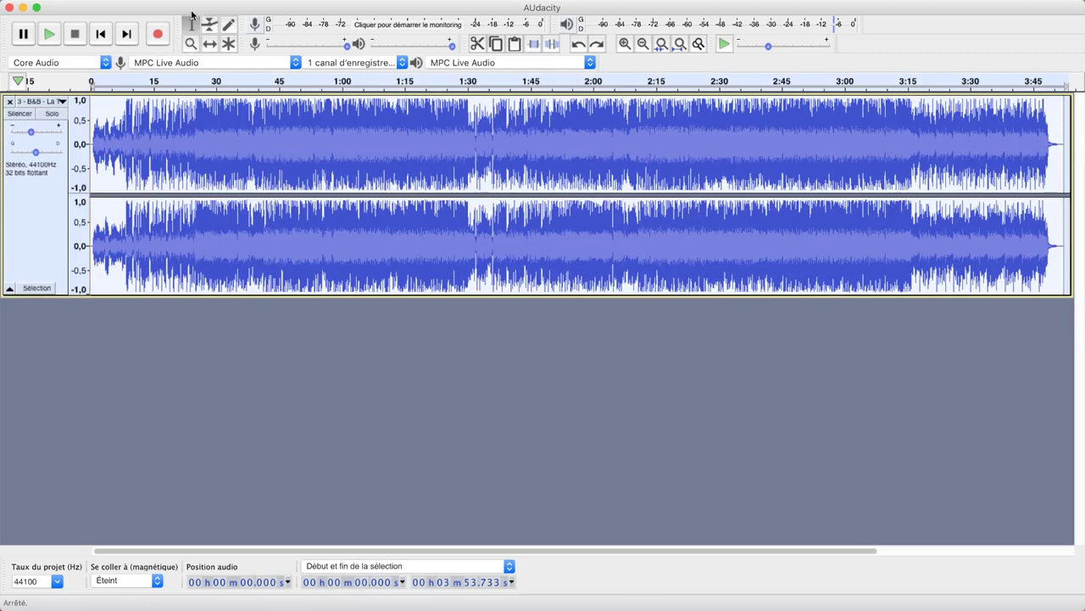
{"action": "mouse_move", "coordinate": [613, 4]}
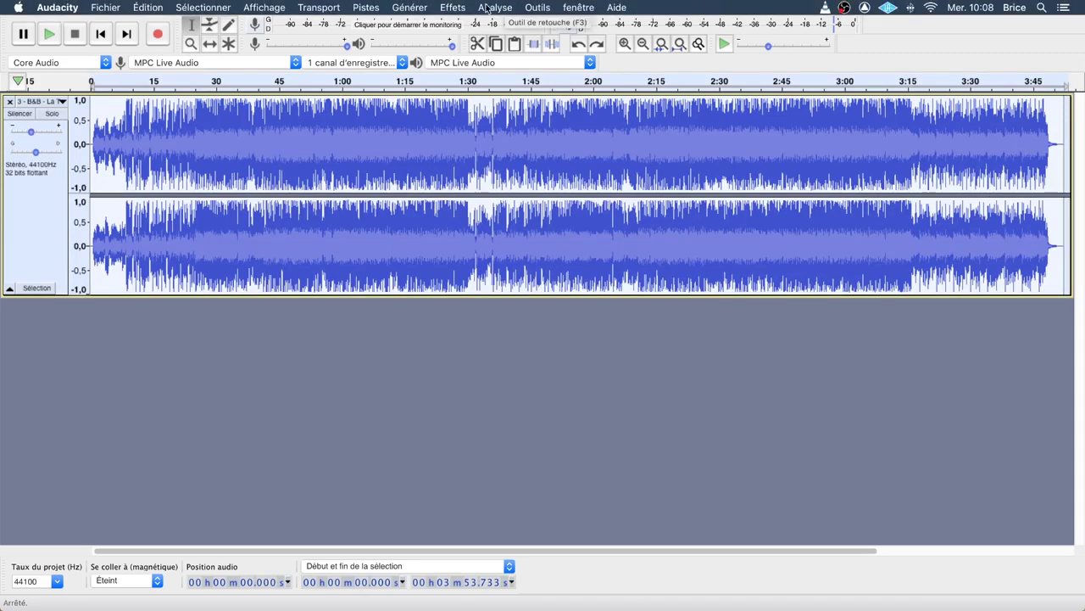
{"action": "left_click", "coordinate": [452, 6]}
{"action": "scroll", "coordinate": [475, 577], "scroll_direction": "down", "scroll_amount": 1}
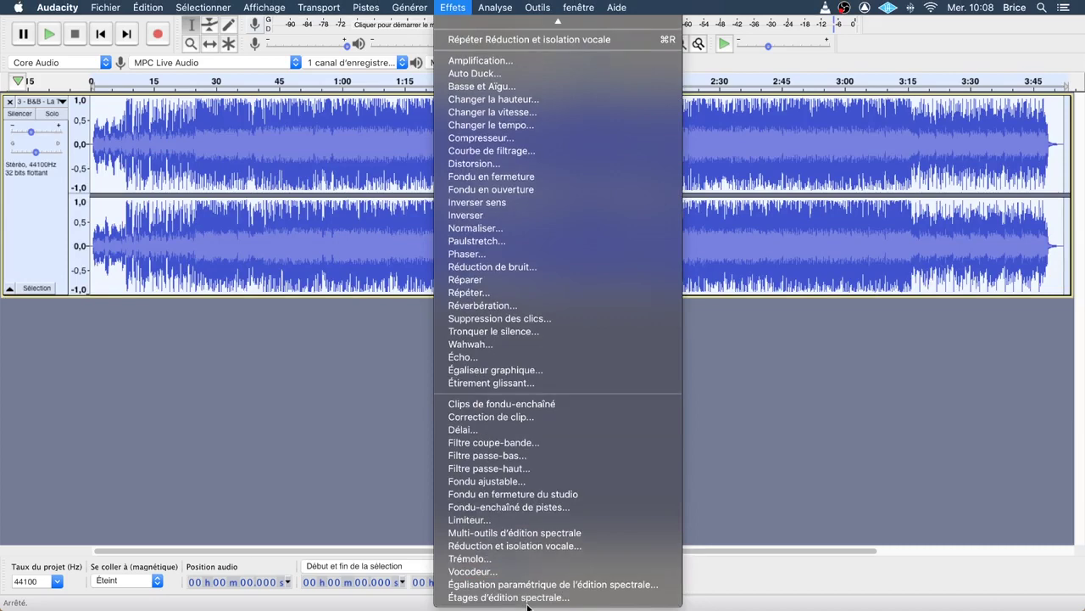
{"action": "left_click", "coordinate": [469, 546]}
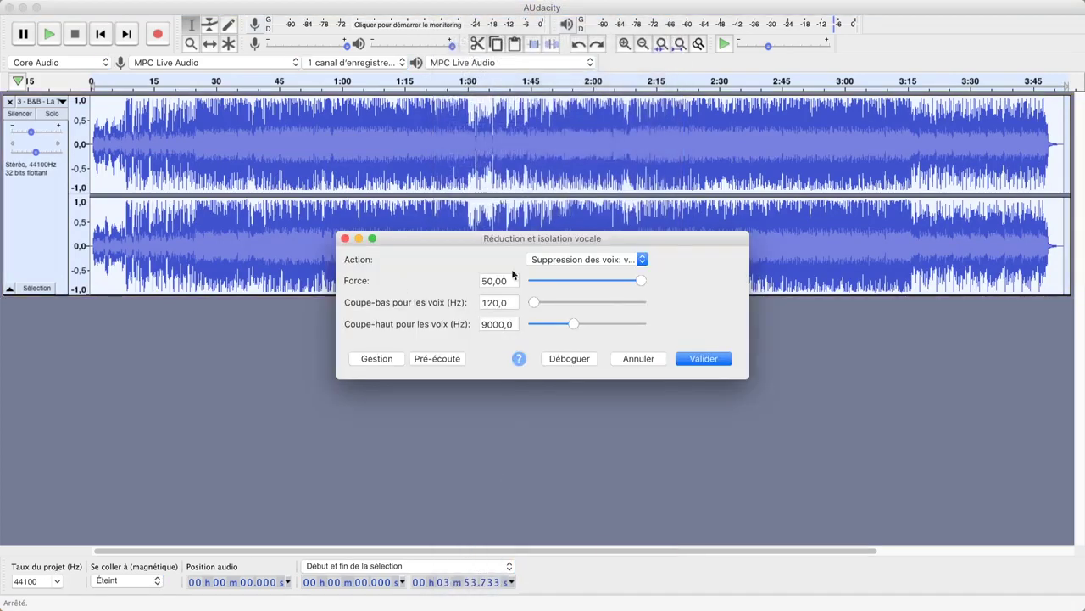
{"action": "left_click", "coordinate": [620, 266]}
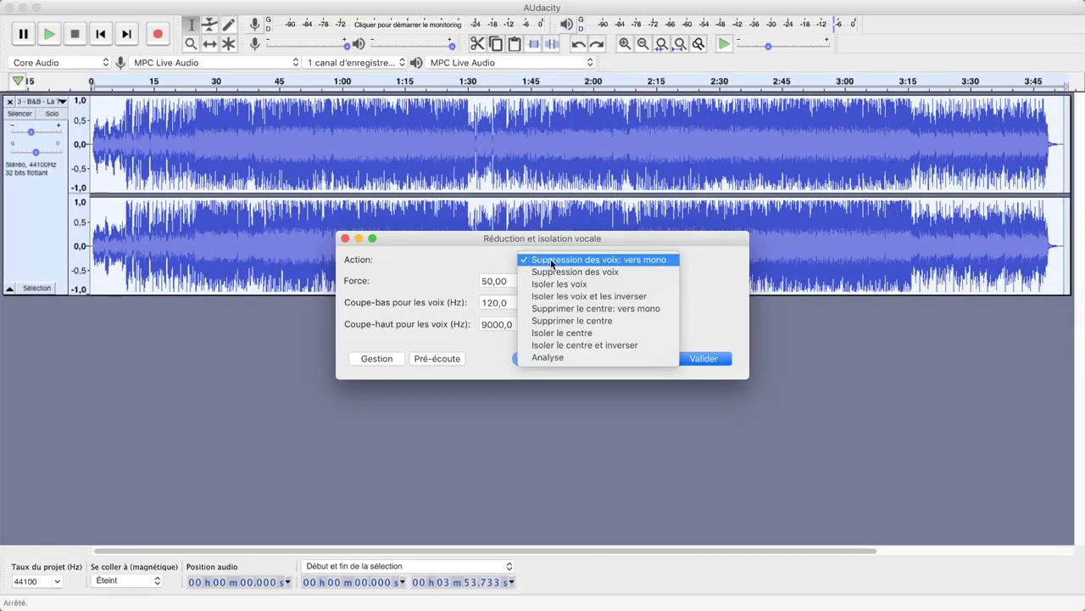
{"action": "left_click", "coordinate": [587, 261]}
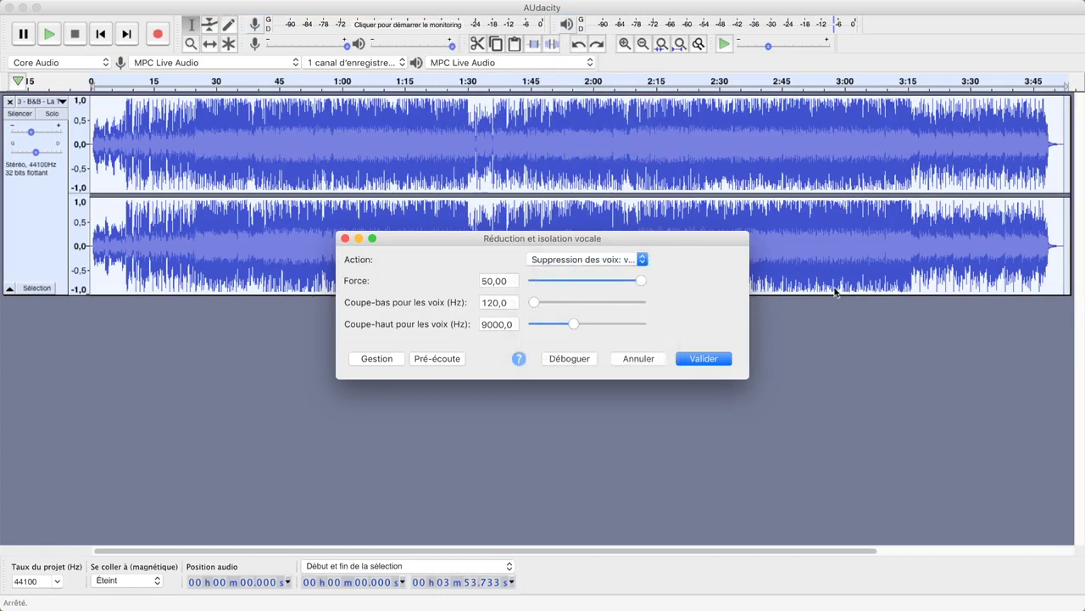
{"action": "left_click", "coordinate": [624, 257]}
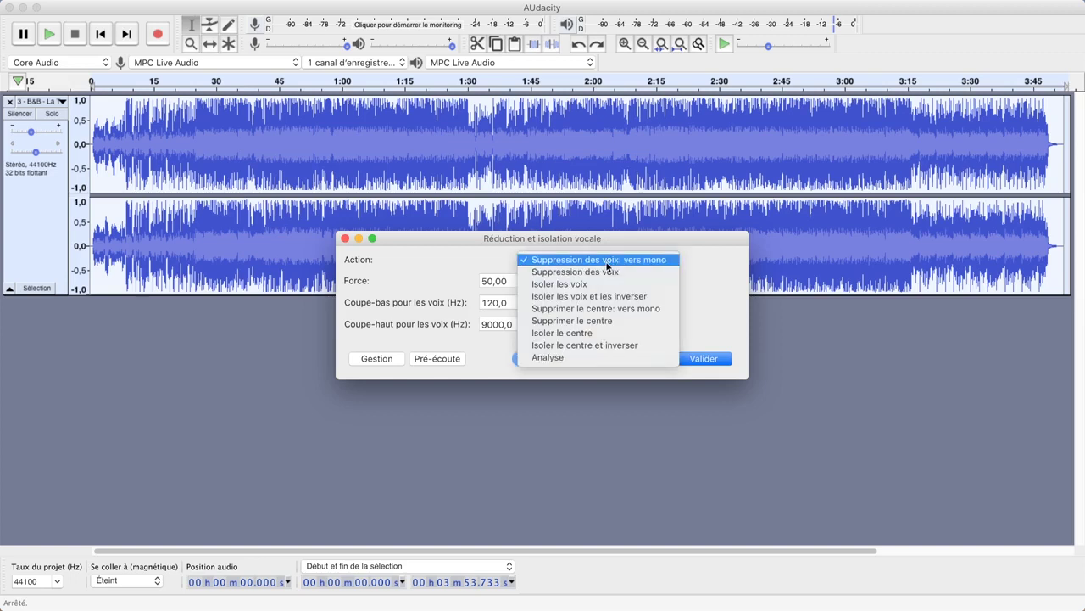
{"action": "left_click", "coordinate": [610, 260]}
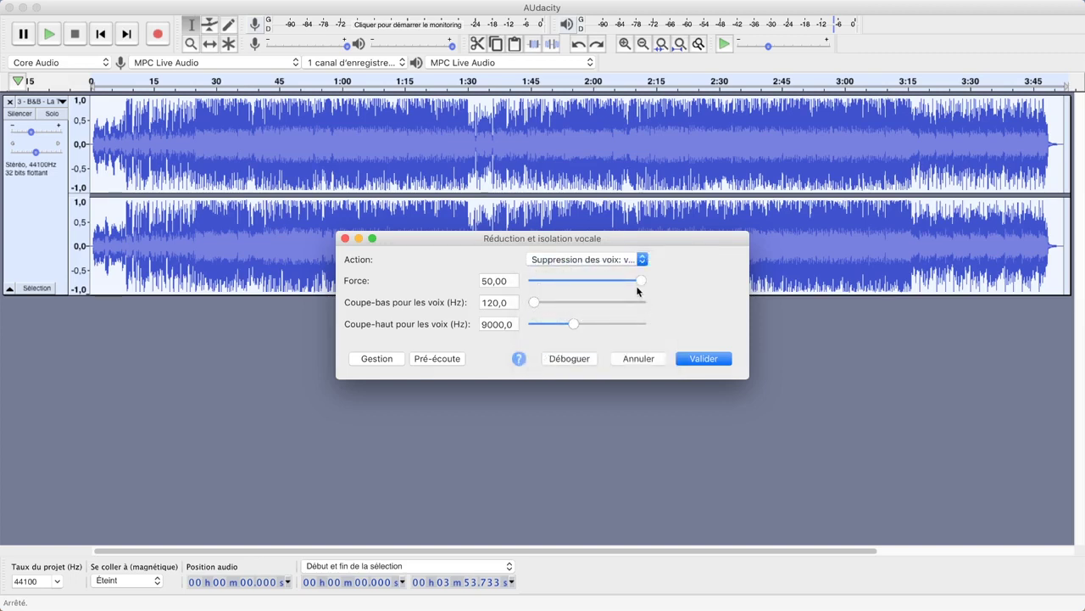
Set the vocal reduction's Force to 1 and apply the effect to the selected track.
{"action": "left_click_drag", "start_coordinate": [638, 282], "coordinate": [538, 284]}
{"action": "left_click", "coordinate": [491, 280]}
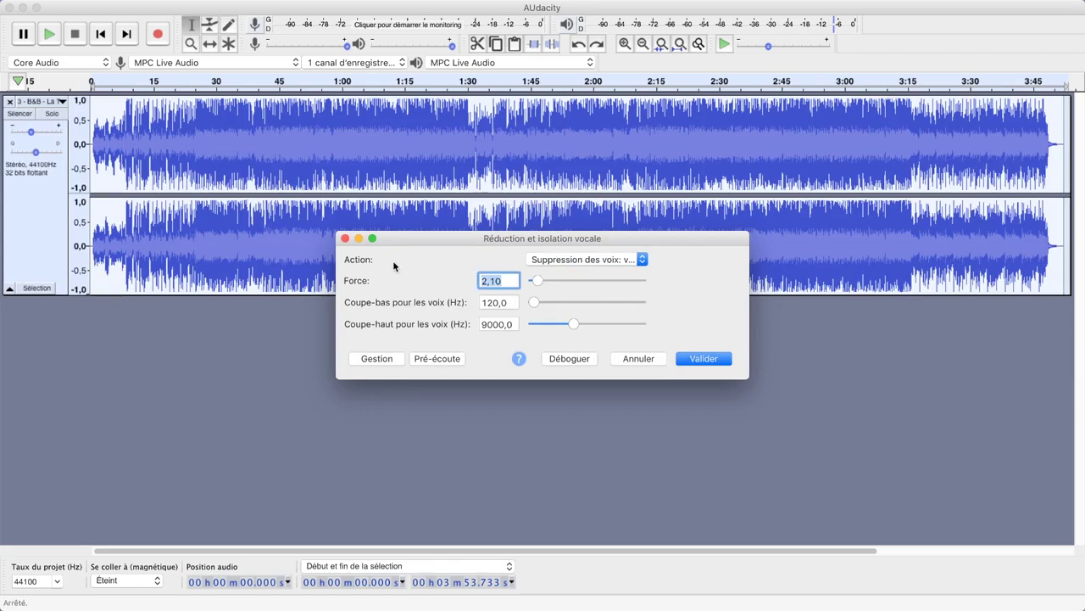
{"action": "type", "text": "1"}
{"action": "key", "text": "Tab"}
{"action": "left_click", "coordinate": [727, 361]}
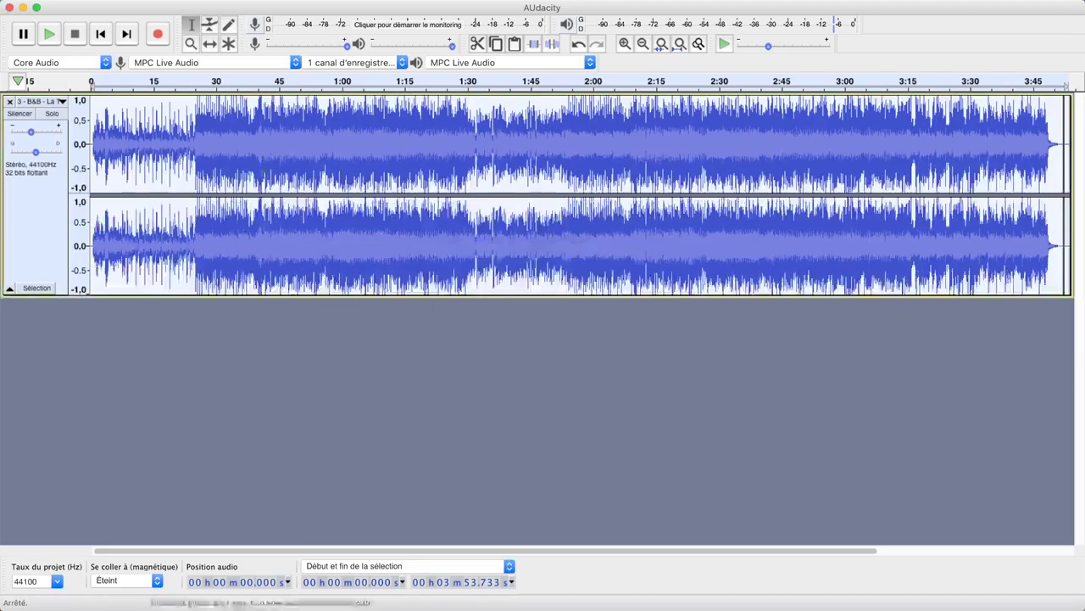
Listen to the Force 1 vocal reduction from about the 7-second mark, and stop playback.
{"action": "left_click", "coordinate": [120, 127]}
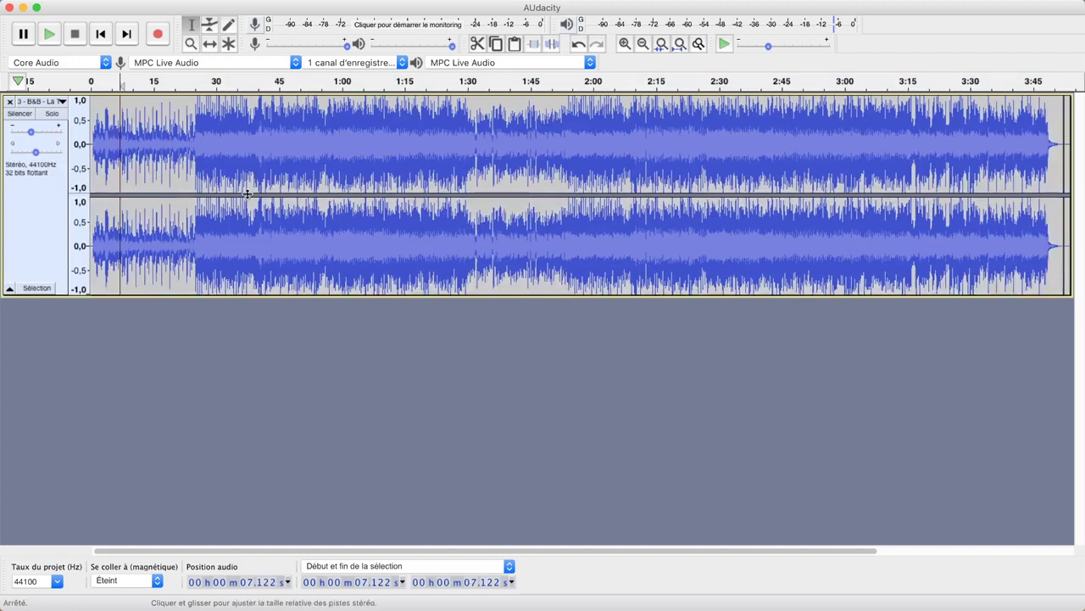
{"action": "key", "text": "space"}
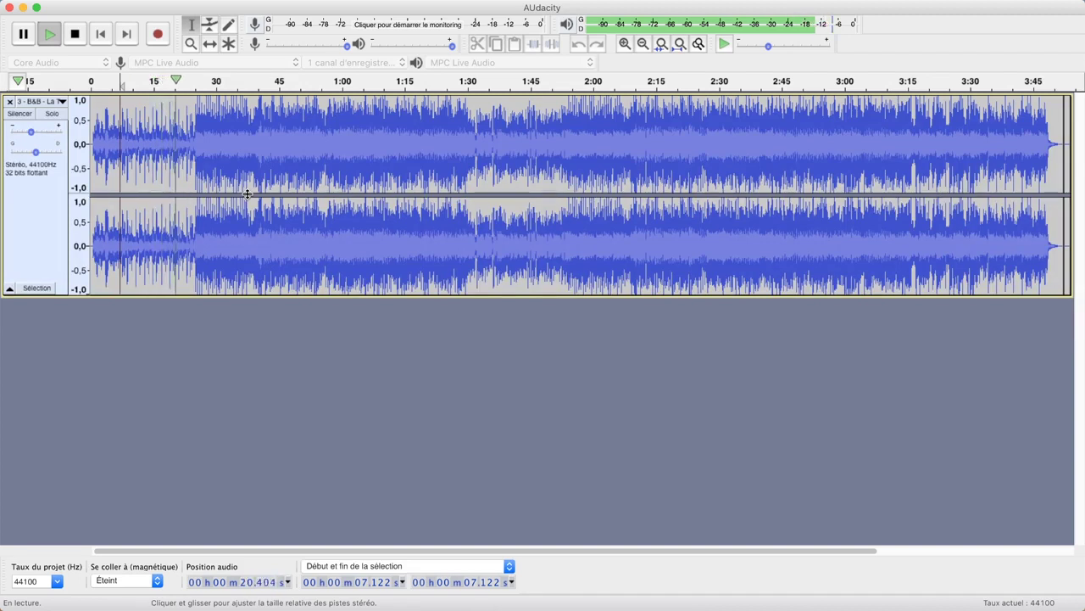
{"action": "key", "text": "space"}
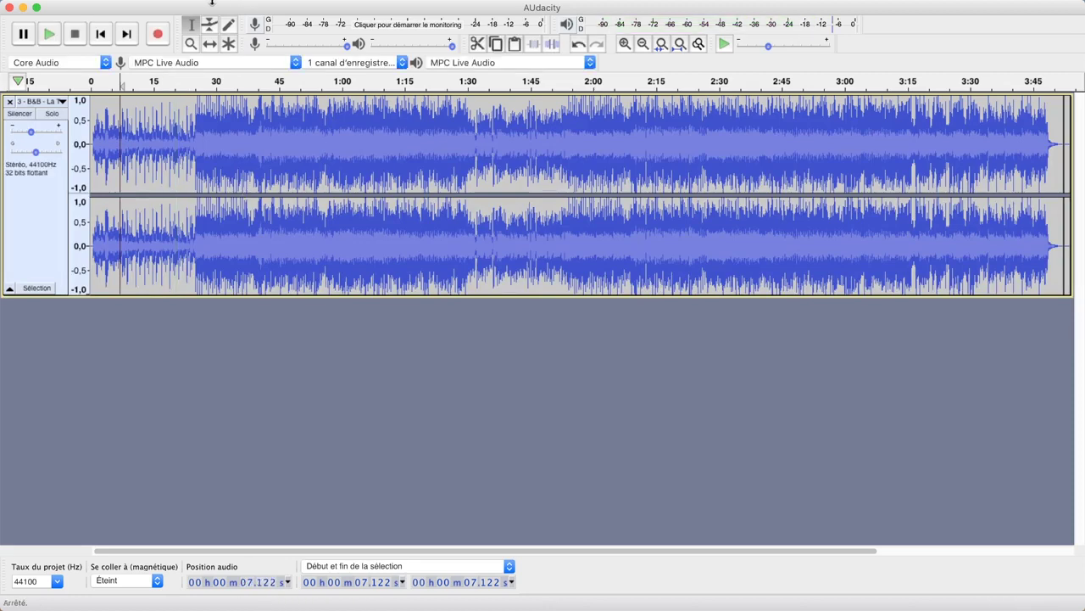
Undo the Force 1 vocal reduction on the track.
{"action": "left_click", "coordinate": [143, 6]}
{"action": "left_click", "coordinate": [150, 24]}
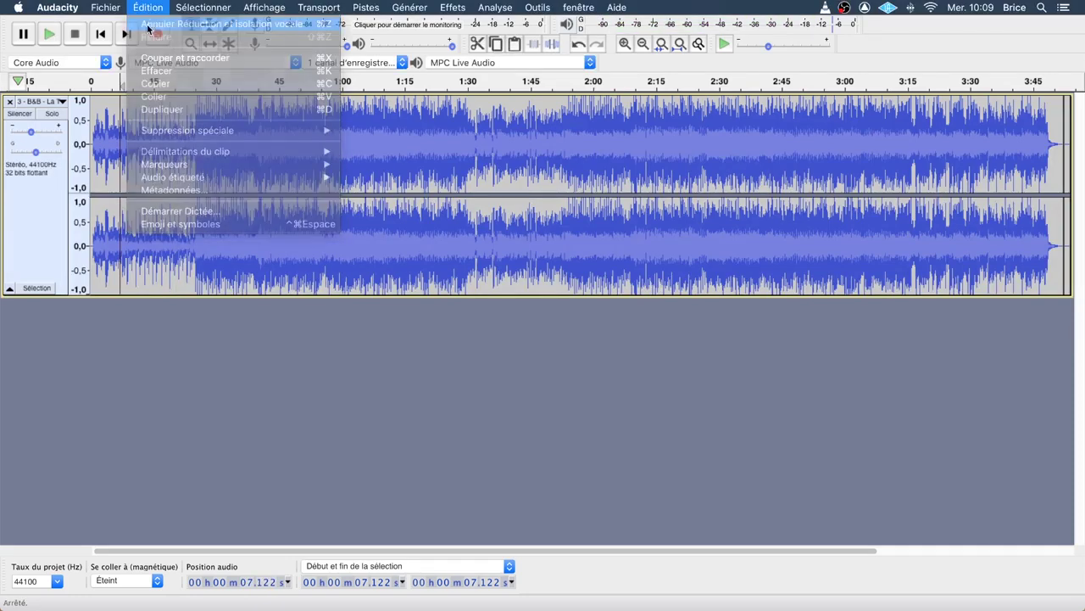
{"action": "left_click_drag", "start_coordinate": [138, 129], "coordinate": [219, 140]}
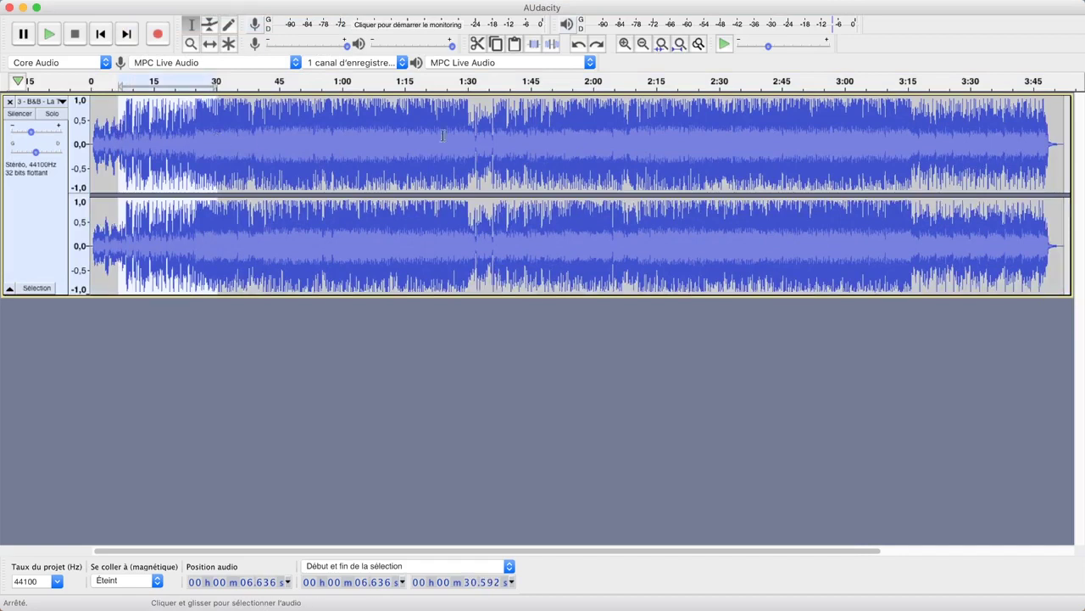
{"action": "left_click", "coordinate": [377, 173]}
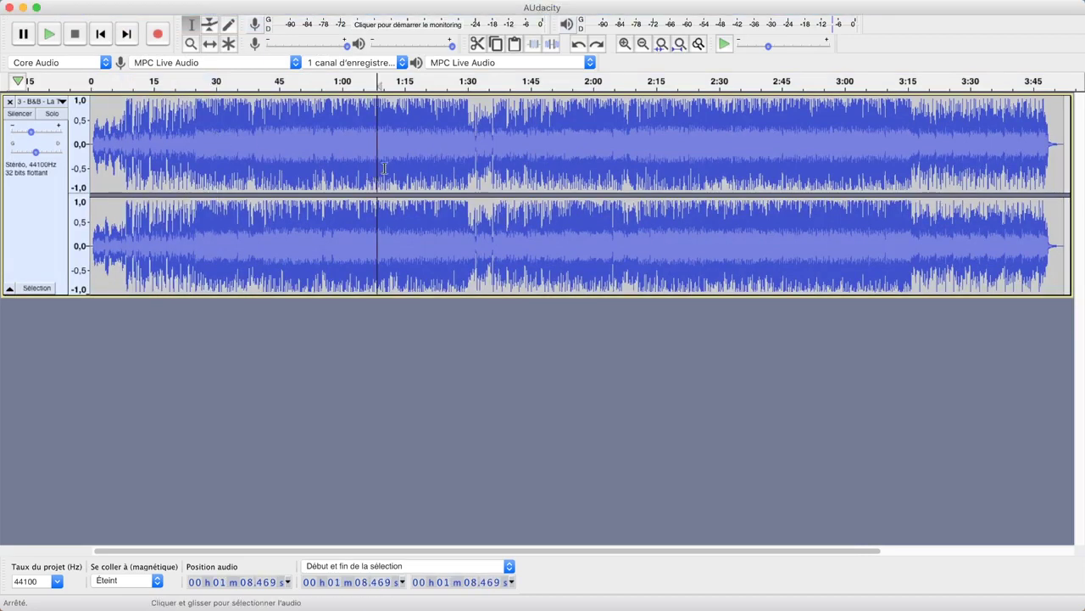
{"action": "left_click", "coordinate": [575, 110]}
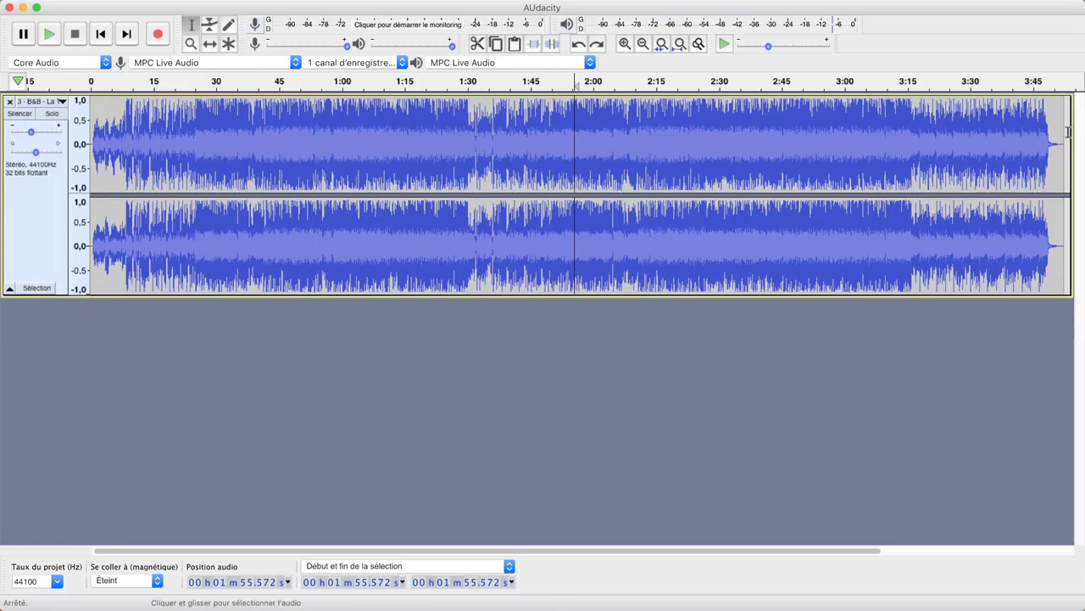
Select the whole track and apply Réduction et isolation vocale to it with Force set to 50.
{"action": "left_click_drag", "start_coordinate": [1068, 132], "coordinate": [12, 150]}
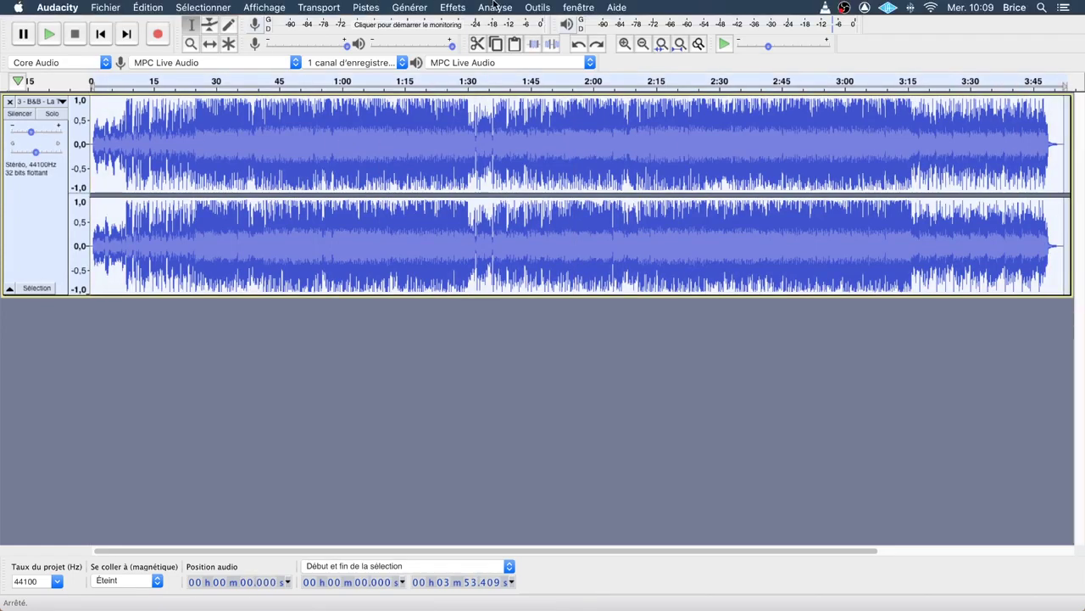
{"action": "left_click", "coordinate": [453, 8]}
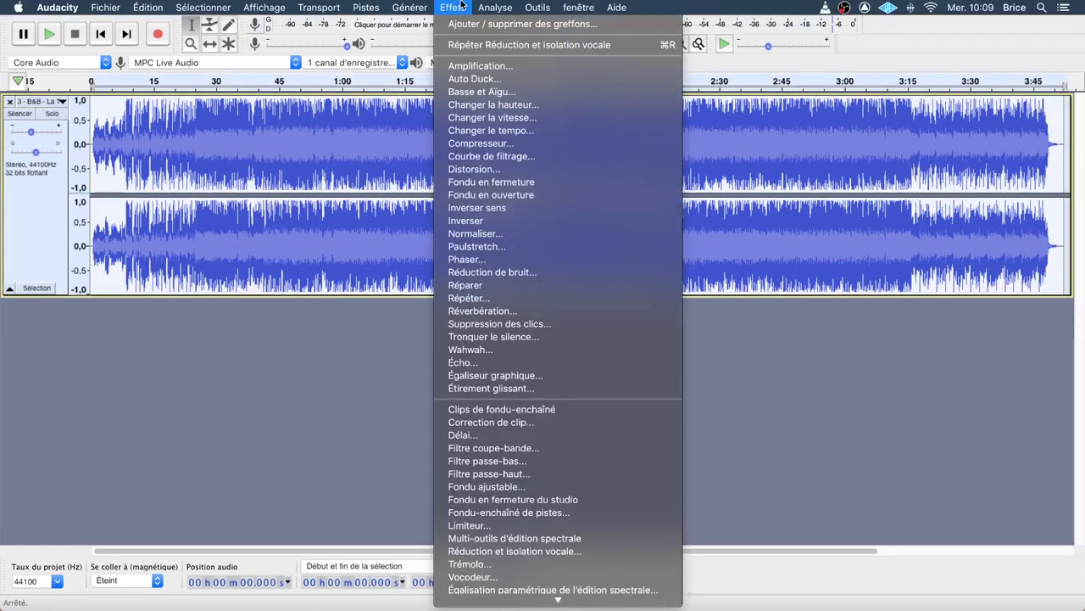
{"action": "left_click", "coordinate": [524, 546]}
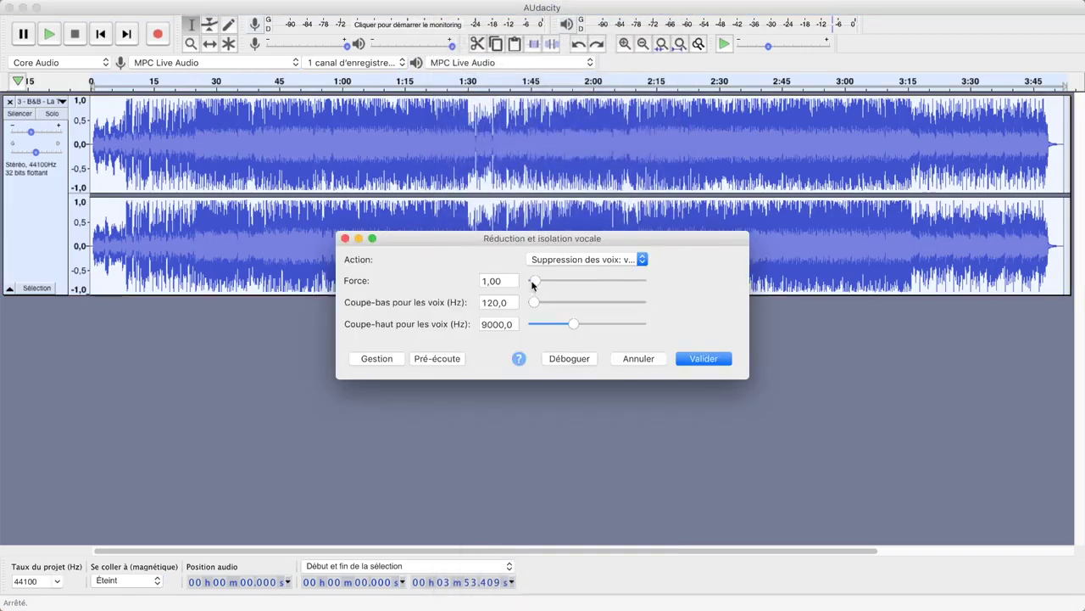
{"action": "left_click_drag", "start_coordinate": [533, 281], "coordinate": [966, 285]}
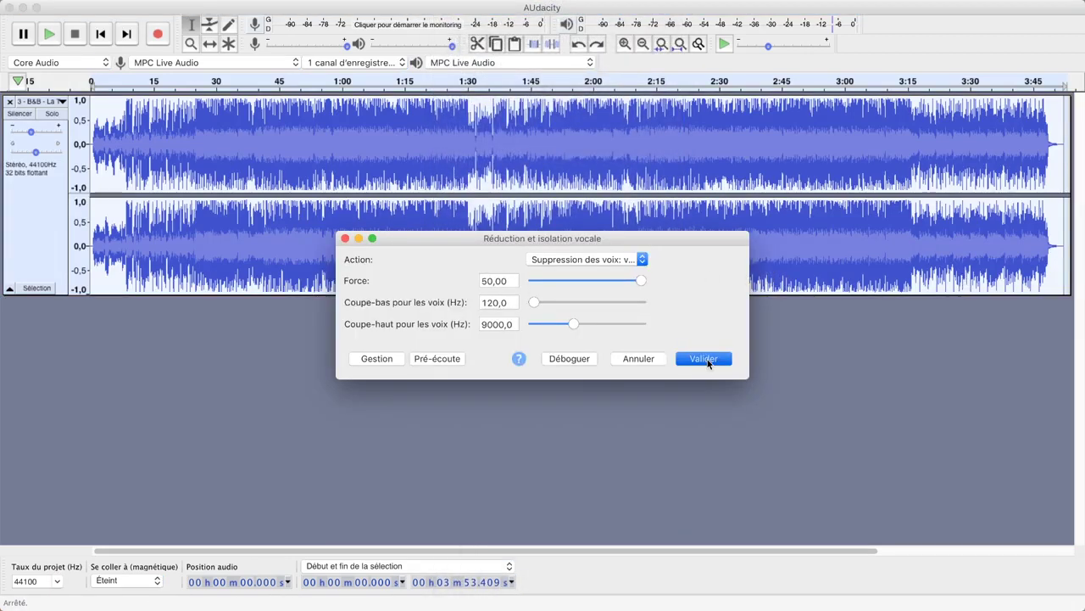
{"action": "left_click", "coordinate": [704, 359]}
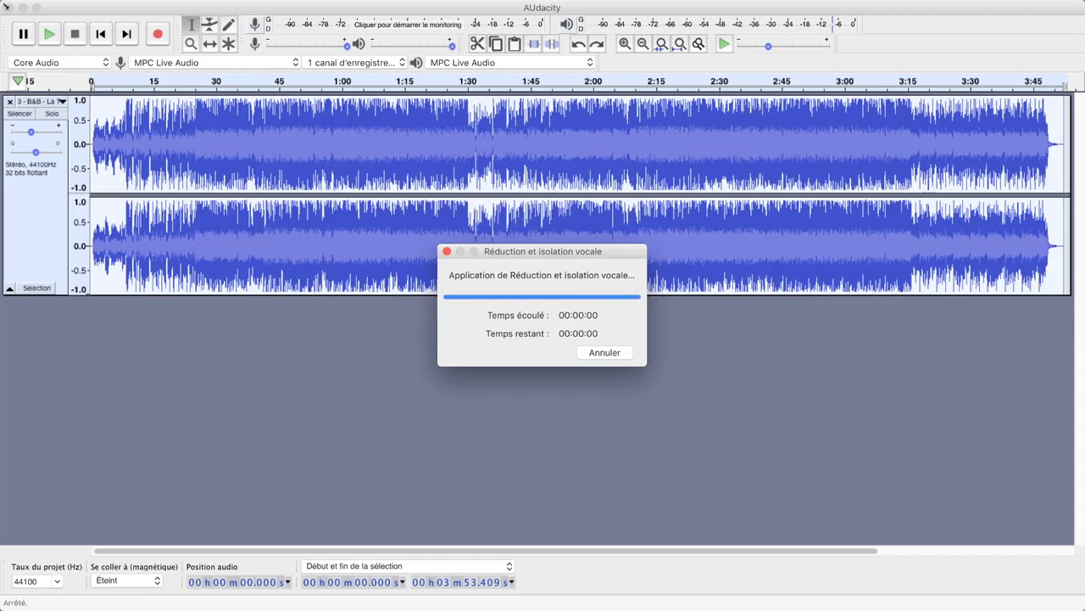
Listen to the Force 50 vocal reduction from about the 7-second mark, and undo the effect.
{"action": "left_click", "coordinate": [117, 79]}
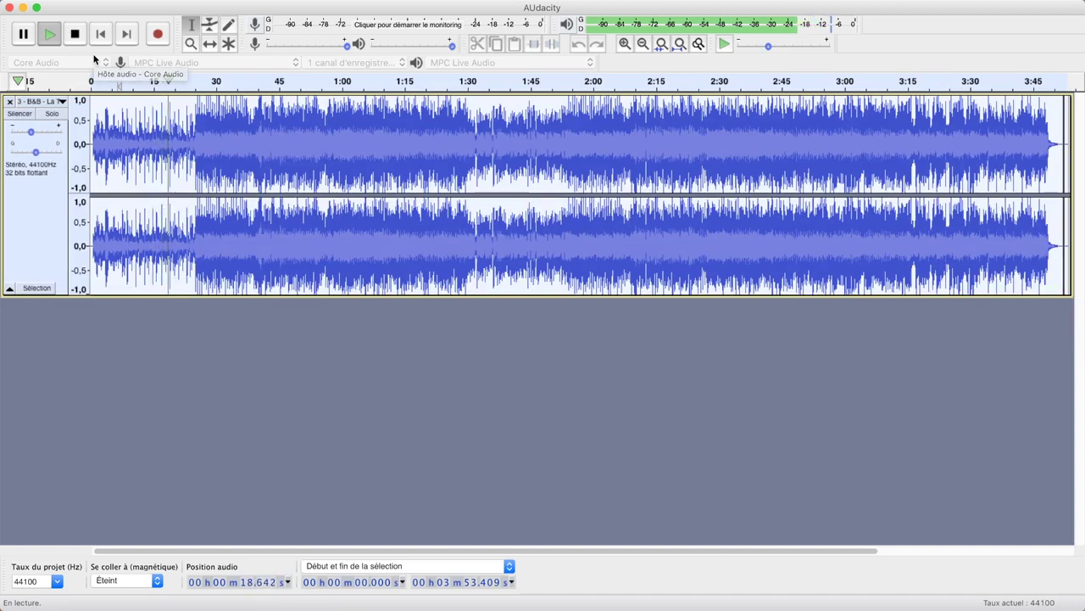
{"action": "key", "text": "space"}
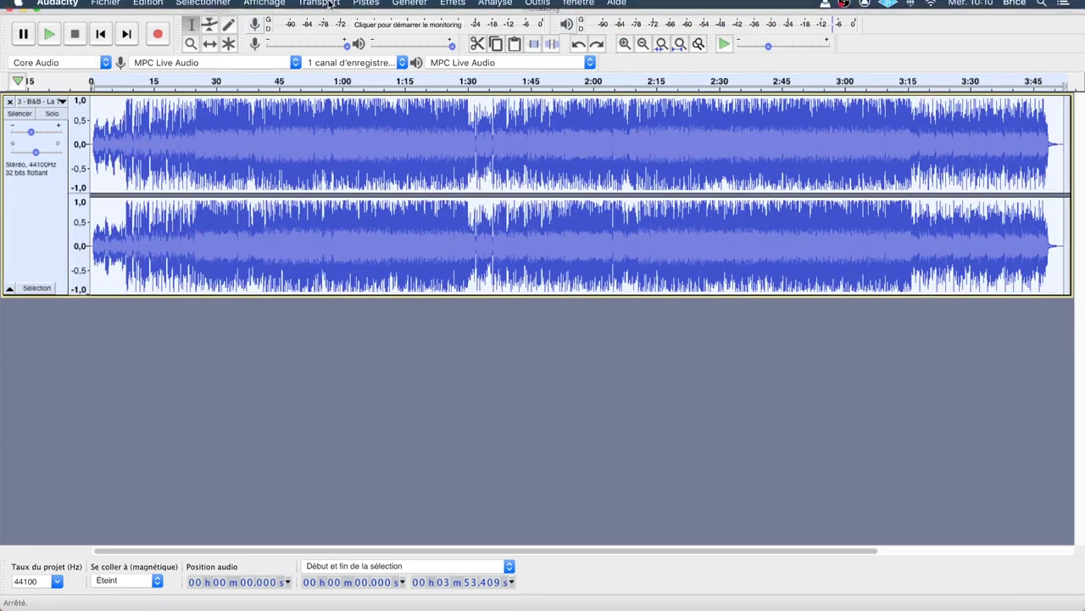
{"action": "left_click", "coordinate": [452, 7]}
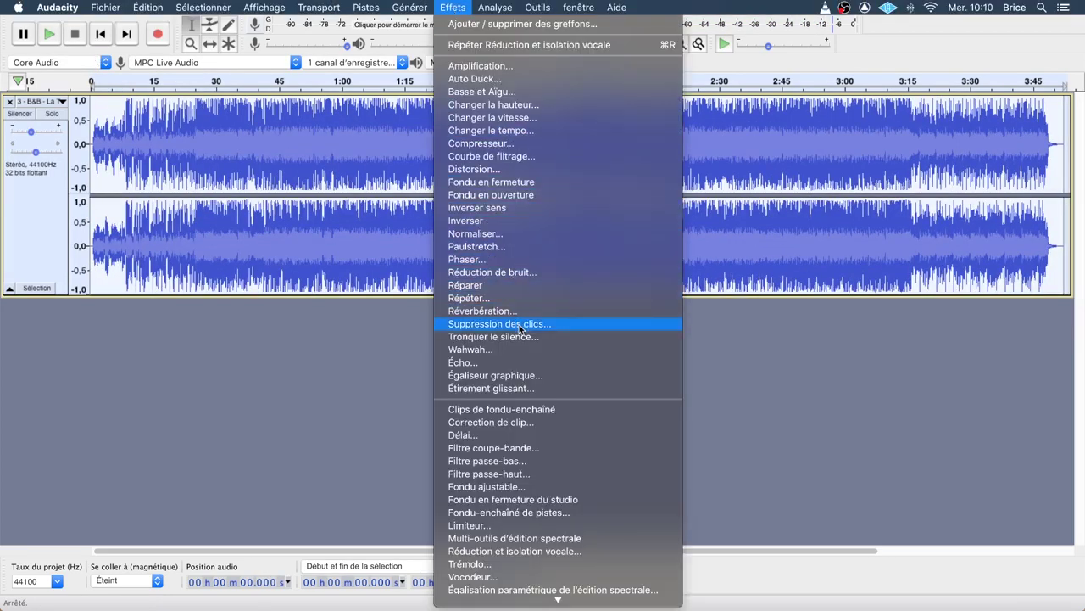
{"action": "left_click", "coordinate": [758, 406]}
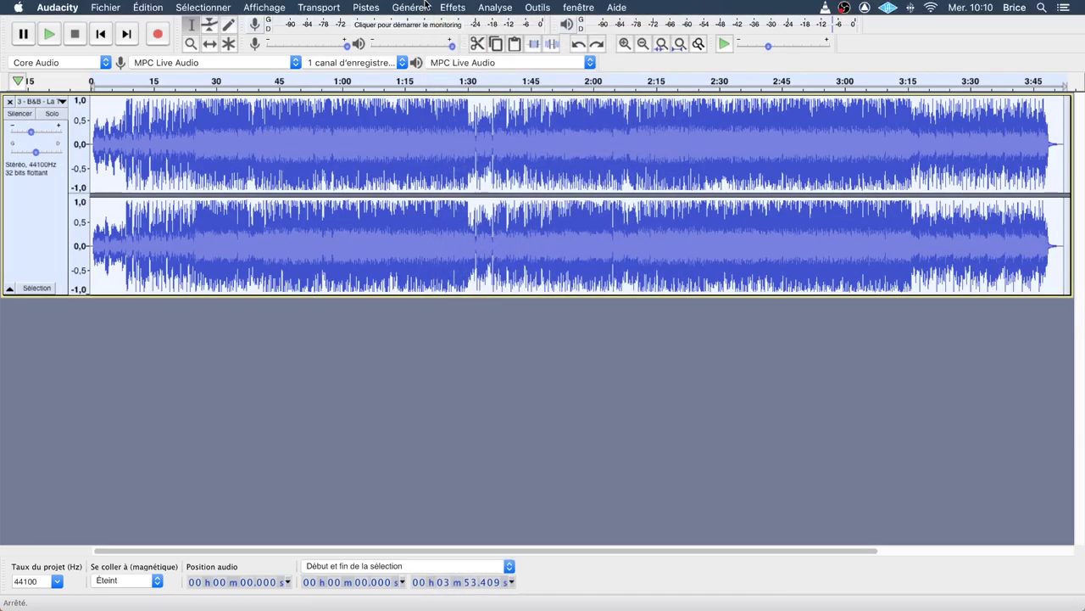
{"action": "left_click", "coordinate": [449, 7]}
{"action": "scroll", "coordinate": [558, 564], "scroll_direction": "down", "scroll_amount": 1}
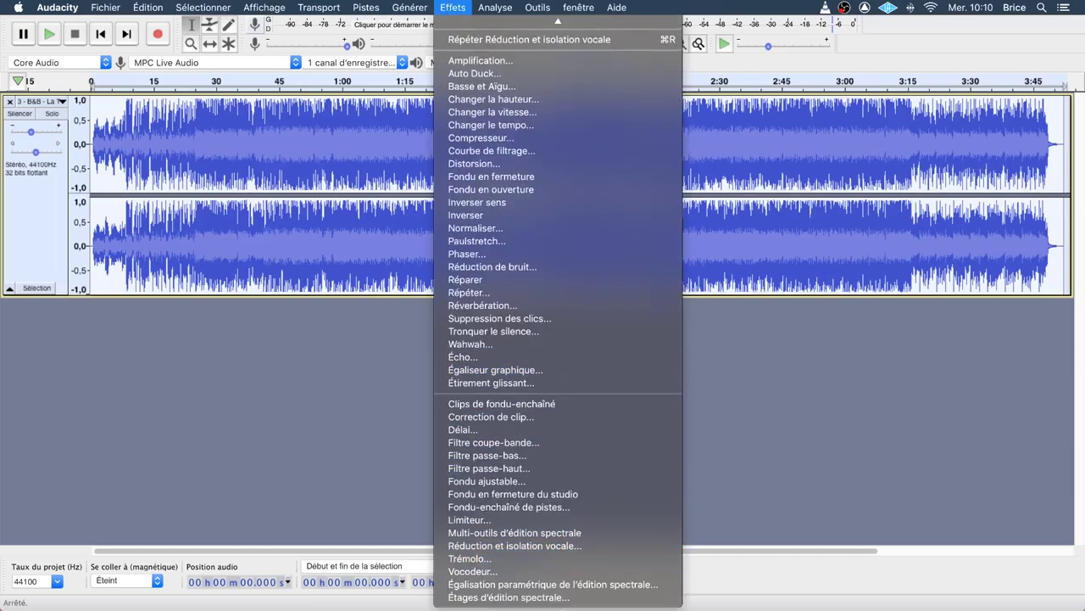
{"action": "left_click", "coordinate": [544, 546]}
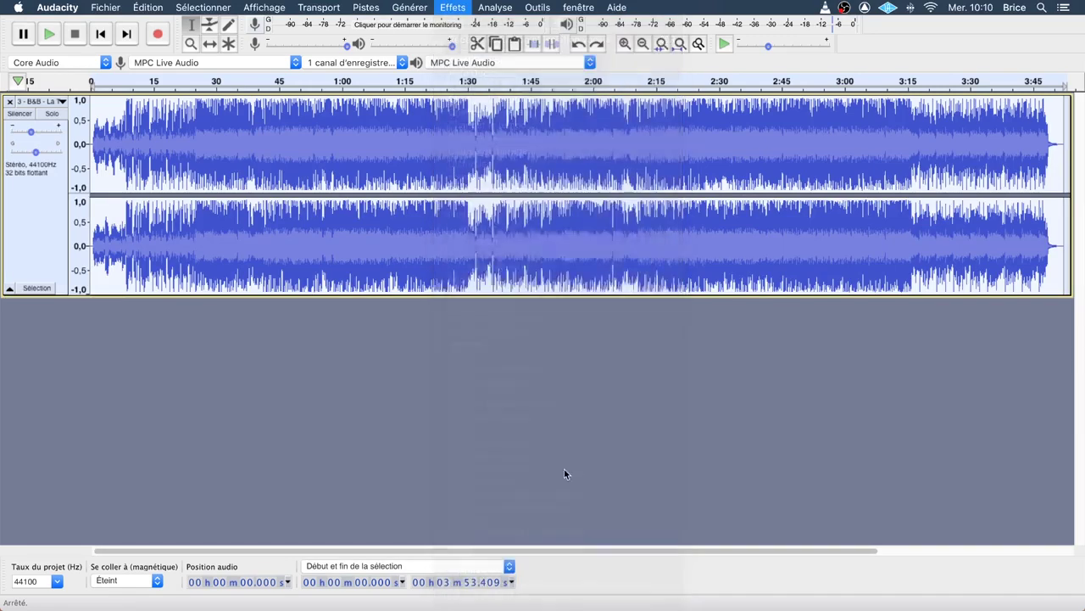
{"action": "left_click", "coordinate": [632, 259]}
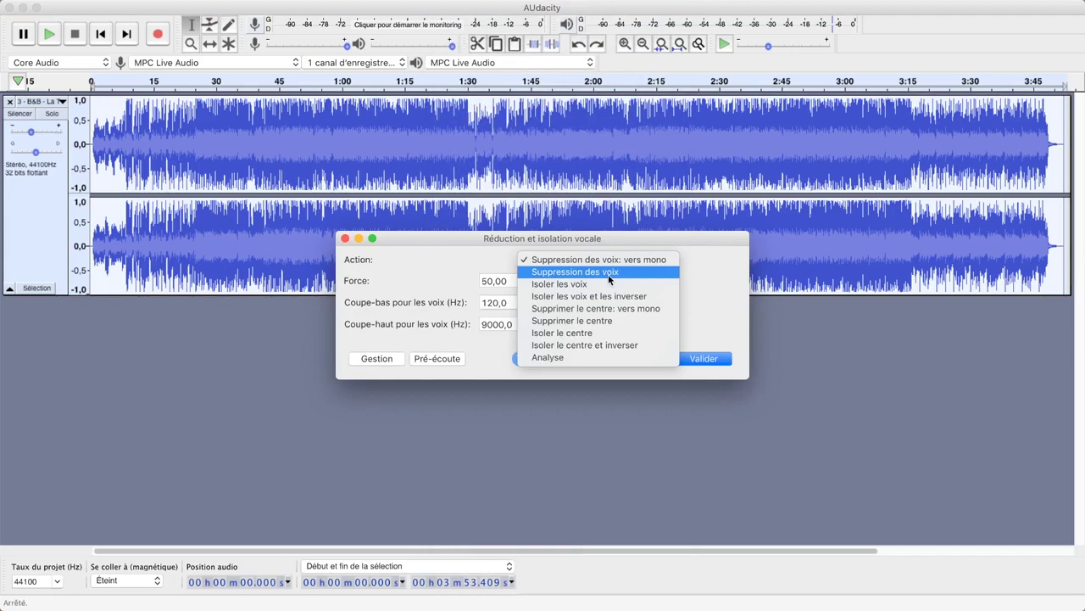
{"action": "left_click", "coordinate": [608, 273]}
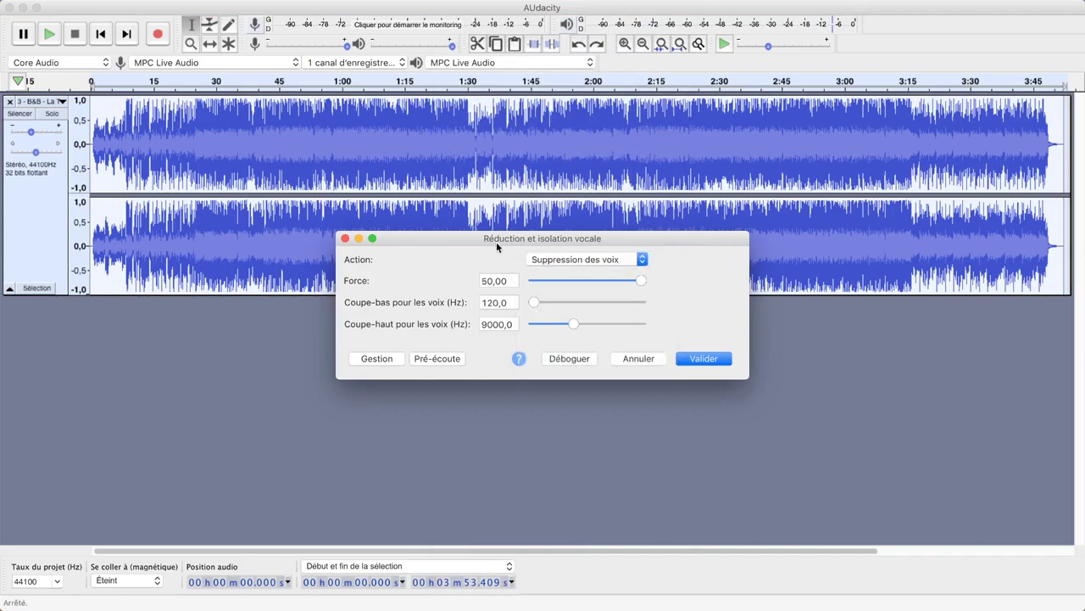
{"action": "left_click", "coordinate": [642, 357]}
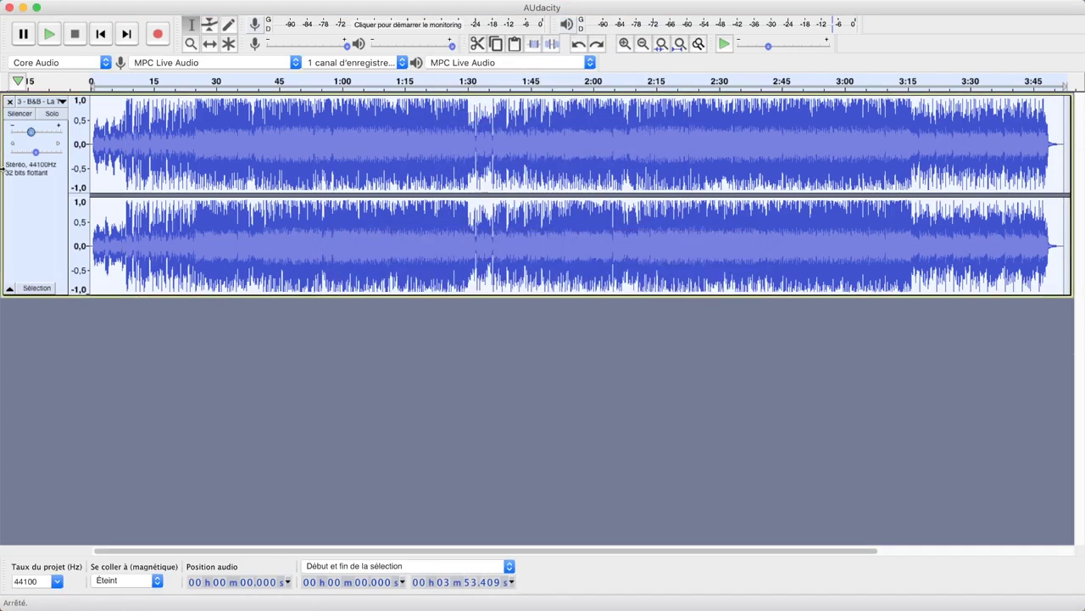
Apply Réduction et isolation vocale to the whole track with the Action Suppression des voix and Force 50.
{"action": "left_click", "coordinate": [409, 7]}
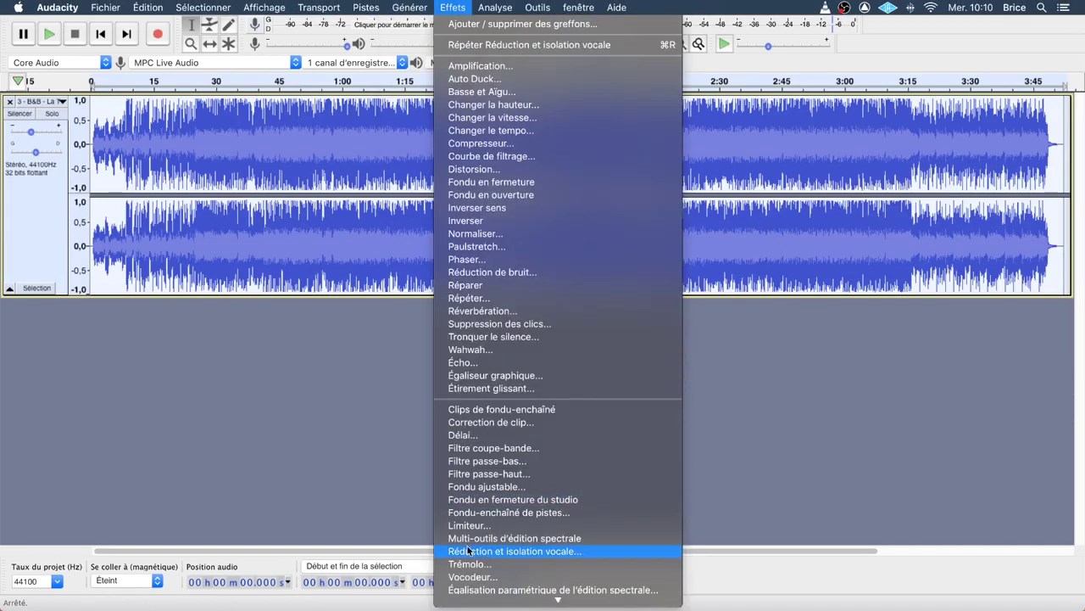
{"action": "left_click", "coordinate": [488, 557]}
{"action": "left_click", "coordinate": [584, 265]}
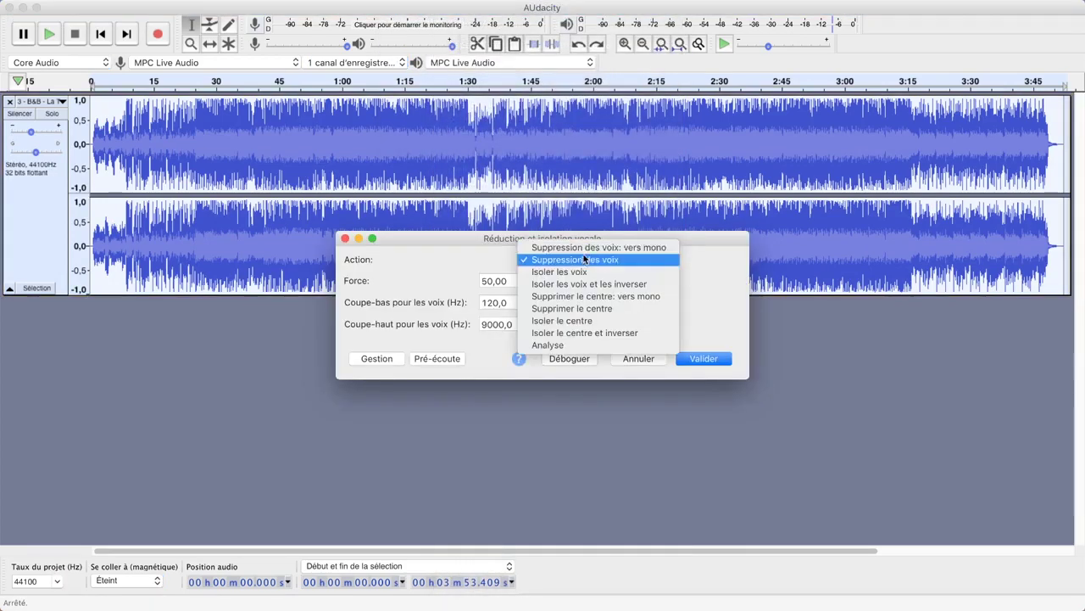
{"action": "left_click", "coordinate": [579, 265]}
{"action": "left_click", "coordinate": [697, 358]}
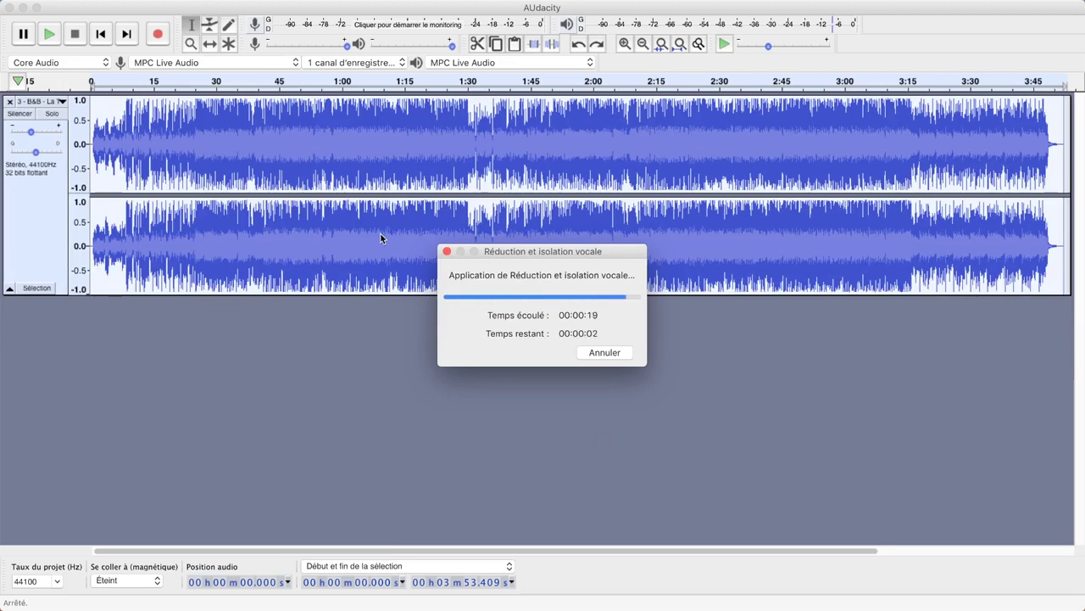
Listen to the processed track from about the 7-second mark, and stop playback.
{"action": "left_click", "coordinate": [123, 144]}
{"action": "key", "text": "space"}
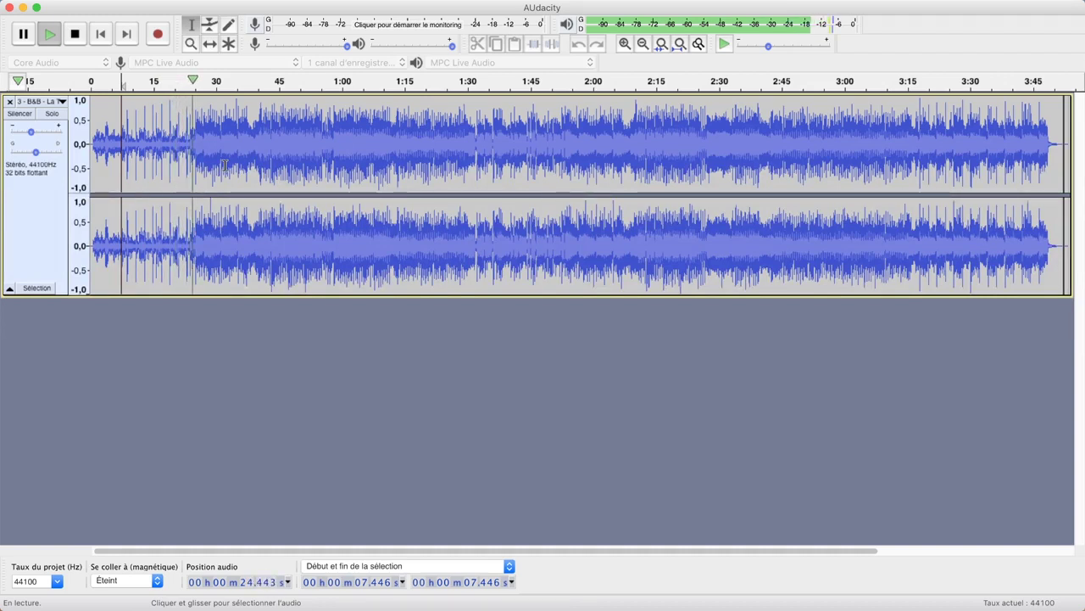
{"action": "key", "text": "space"}
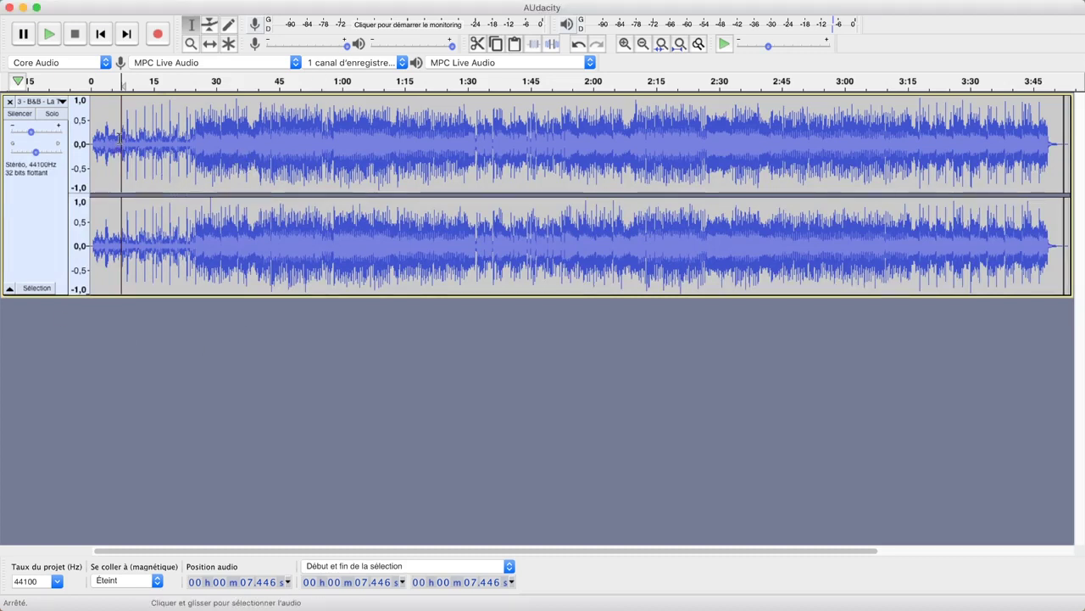
Select the passage from about 7 to 23.6 seconds and open Réduction et isolation vocale for it.
{"action": "left_click_drag", "start_coordinate": [119, 142], "coordinate": [189, 176]}
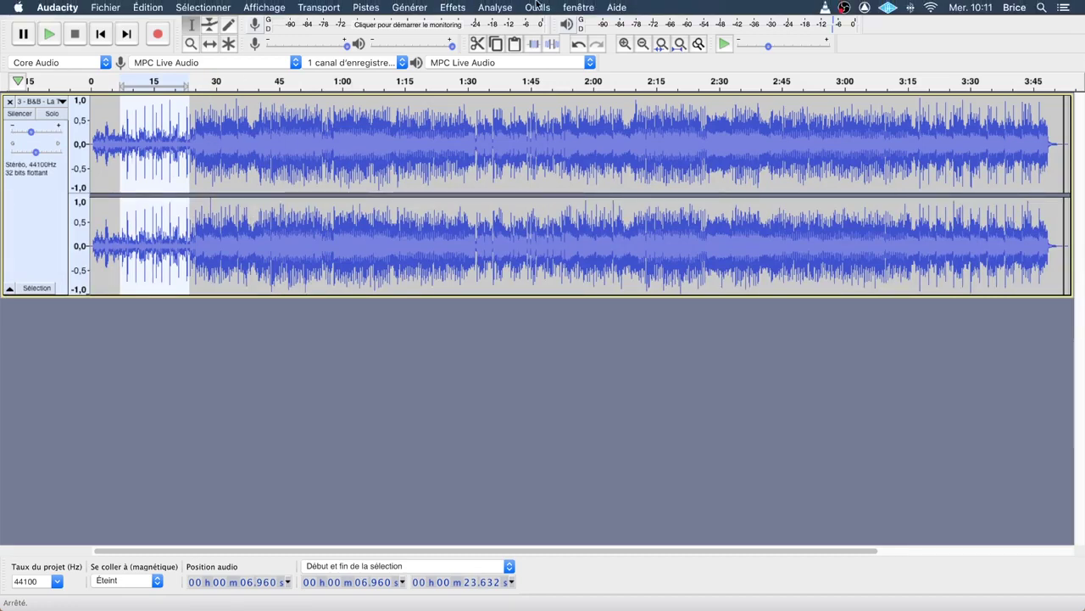
{"action": "left_click", "coordinate": [453, 7]}
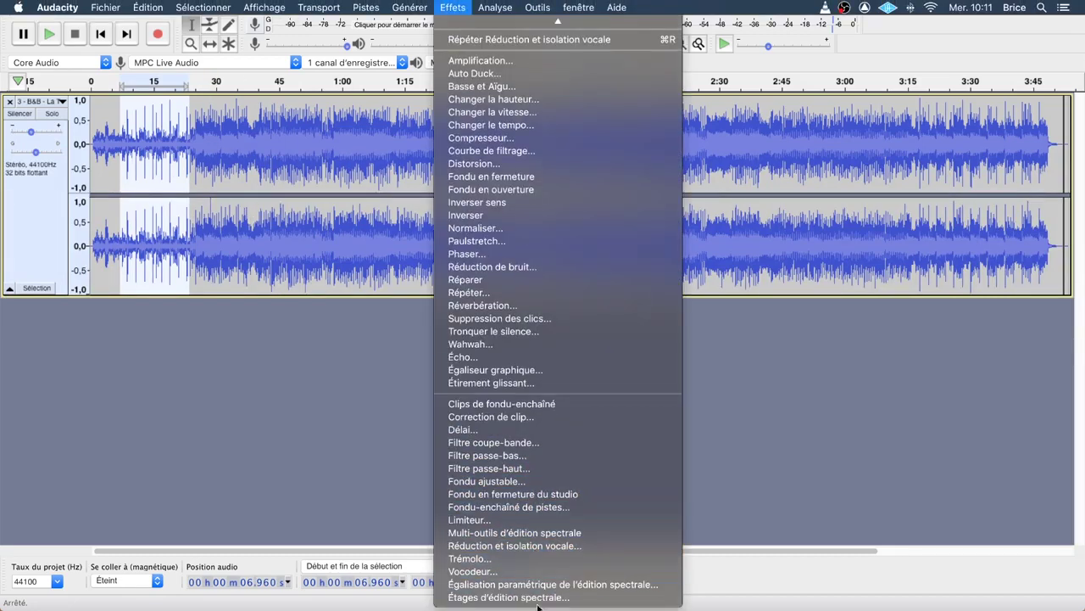
{"action": "left_click", "coordinate": [534, 551]}
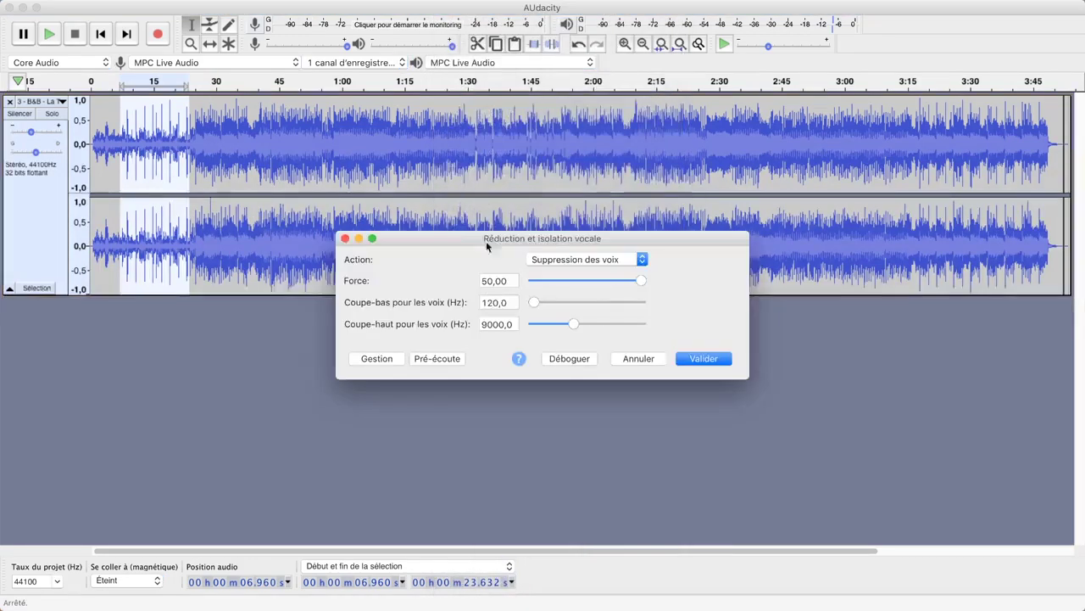
Examine the effect's Action choices, switching between Suppression des voix: vers mono and Suppression des voix.
{"action": "left_click", "coordinate": [562, 259]}
{"action": "left_click", "coordinate": [563, 248]}
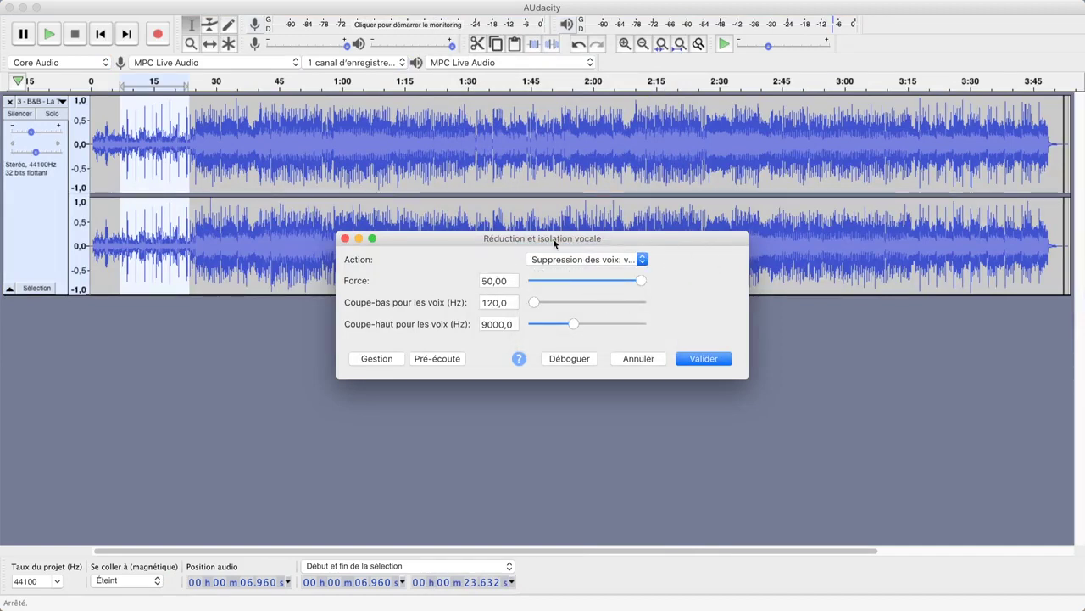
{"action": "left_click", "coordinate": [623, 259]}
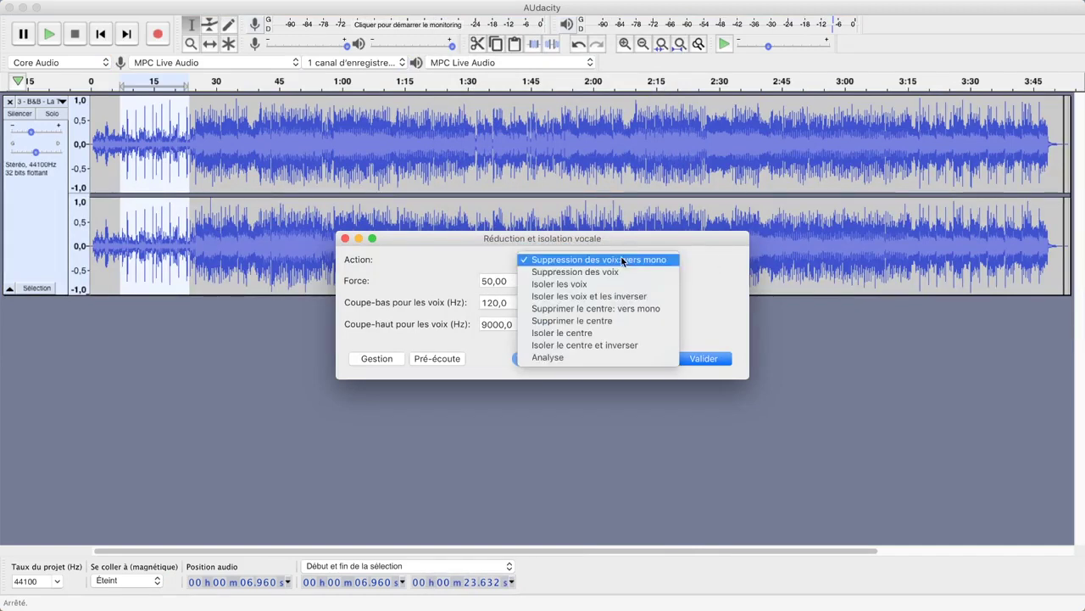
{"action": "left_click", "coordinate": [551, 272]}
{"action": "left_click", "coordinate": [555, 259]}
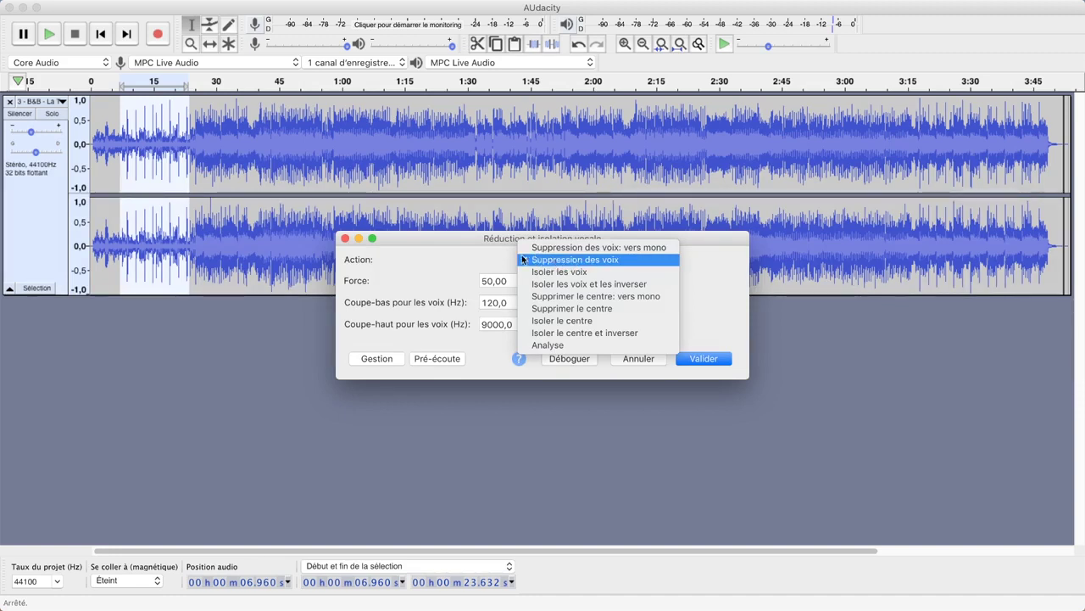
{"action": "left_click", "coordinate": [556, 262]}
{"action": "left_click", "coordinate": [578, 261]}
{"action": "left_click", "coordinate": [584, 260]}
{"action": "left_click", "coordinate": [559, 261]}
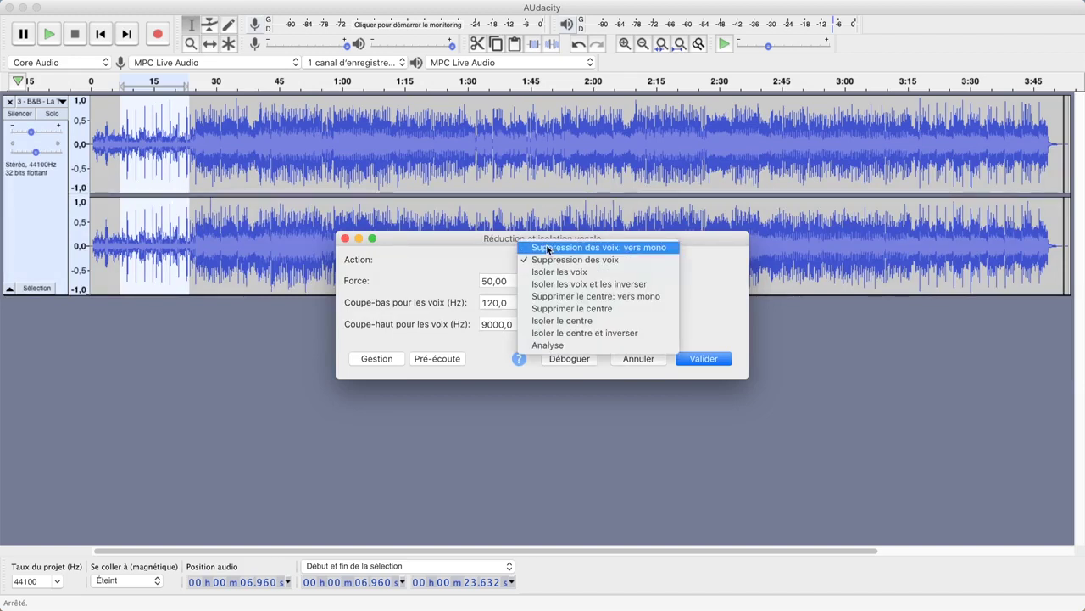
{"action": "left_click", "coordinate": [627, 247]}
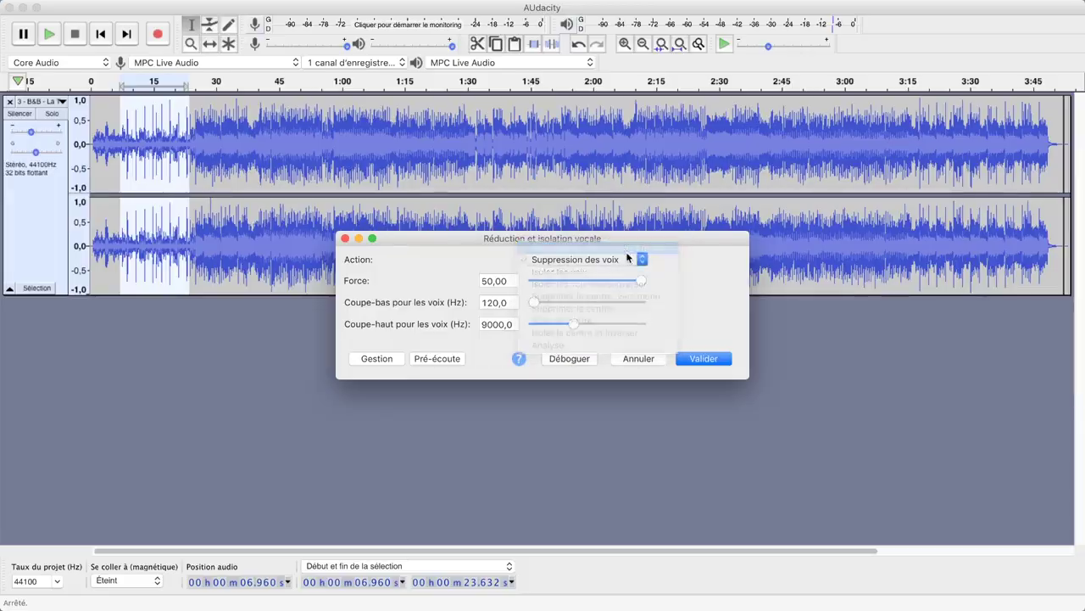